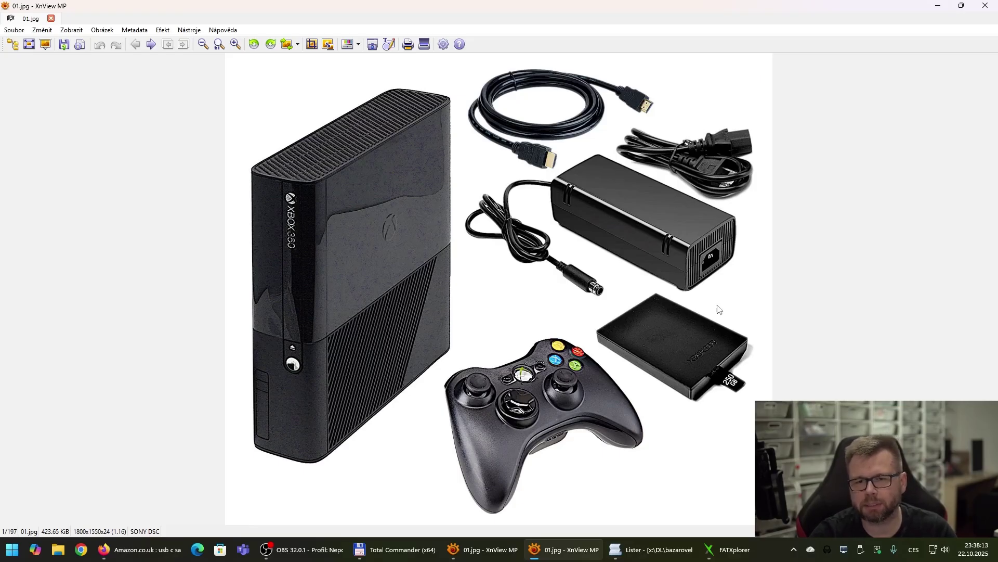
Step: Advance in XnView MP from the Xbox 360 Slim bundle photo 01.jpg to 02.webp
key(Page_Down)
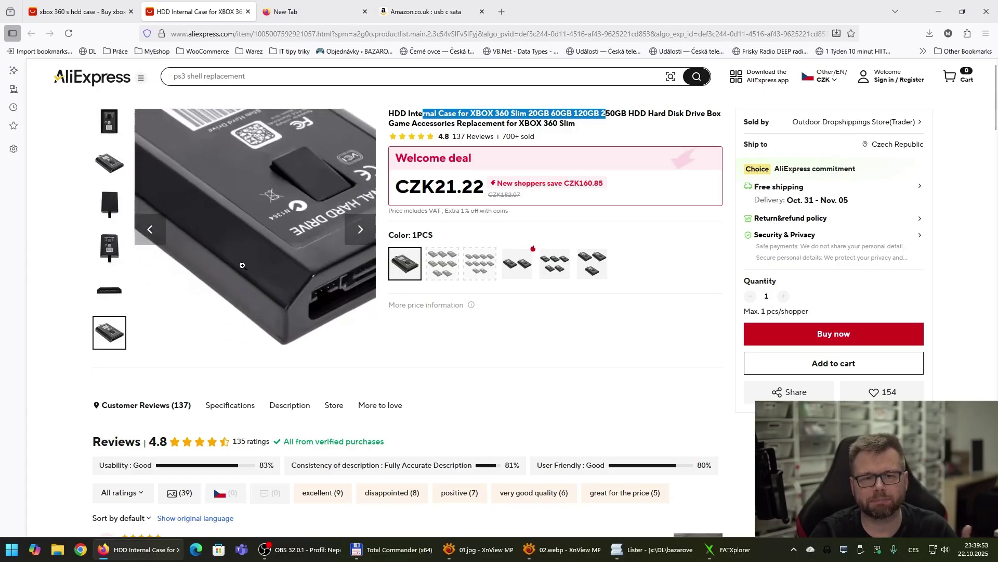
Step: Show the third photo of the HDD internal case, the plain black drive case, on the AliExpress listing
click(110, 204)
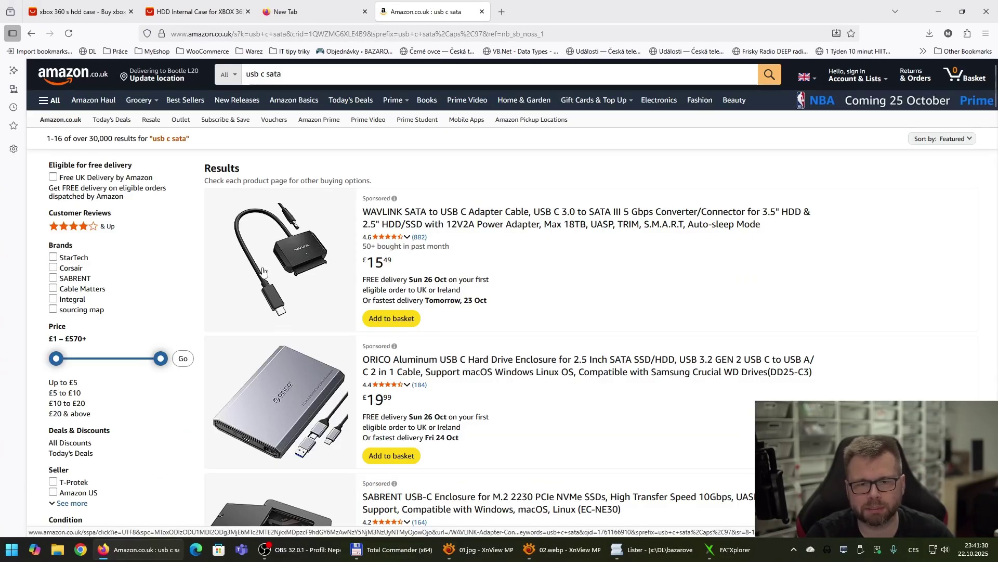
scroll(574, 231, down, 8)
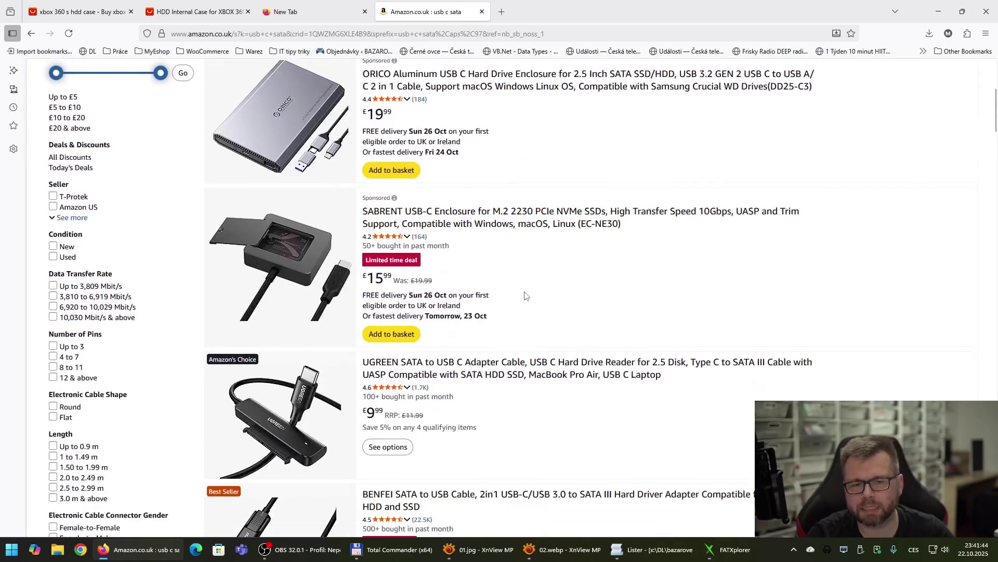
scroll(328, 297, down, 2)
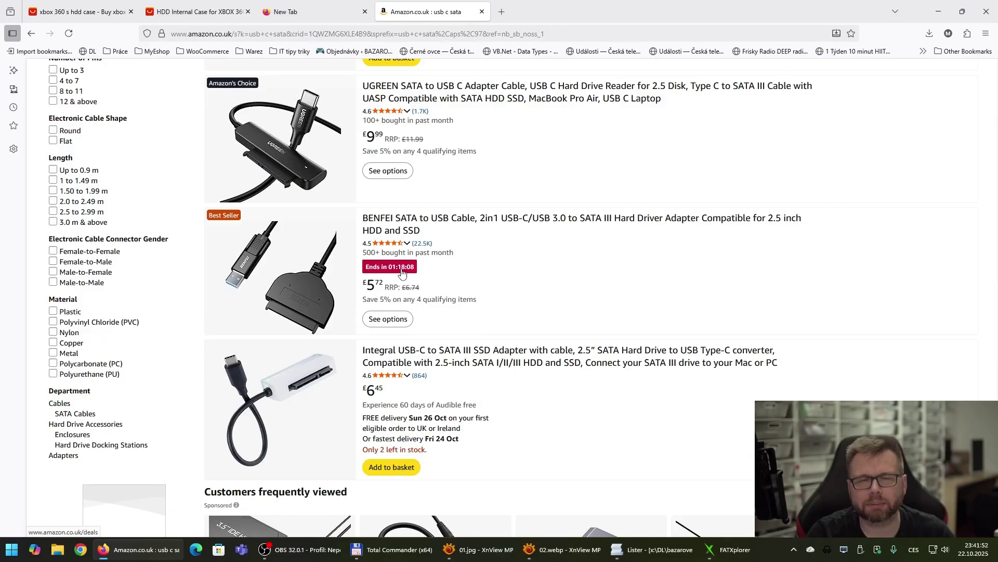
scroll(402, 273, up, 10)
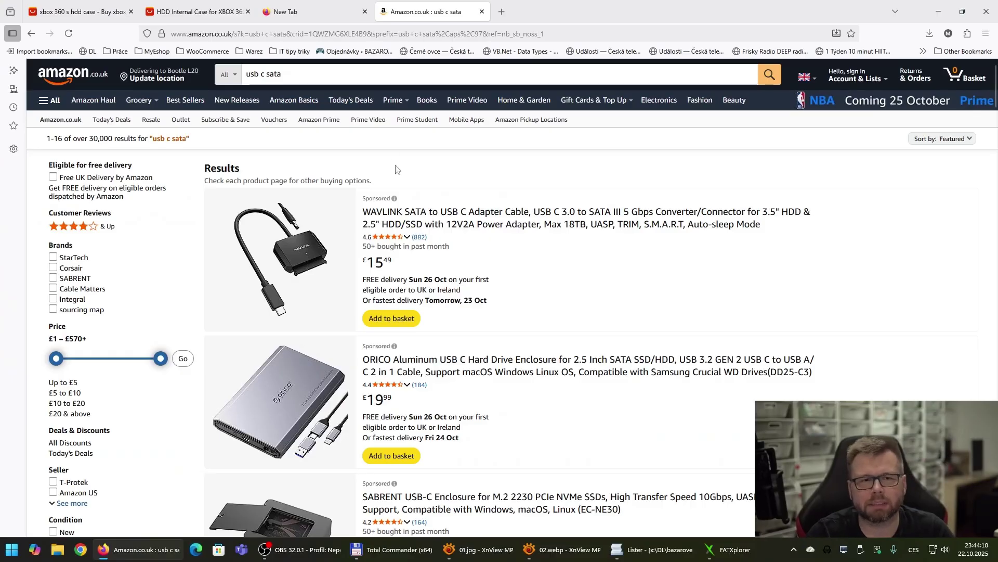
Step: Search Google for 'fatxplorer' from the empty new tab
click(312, 12)
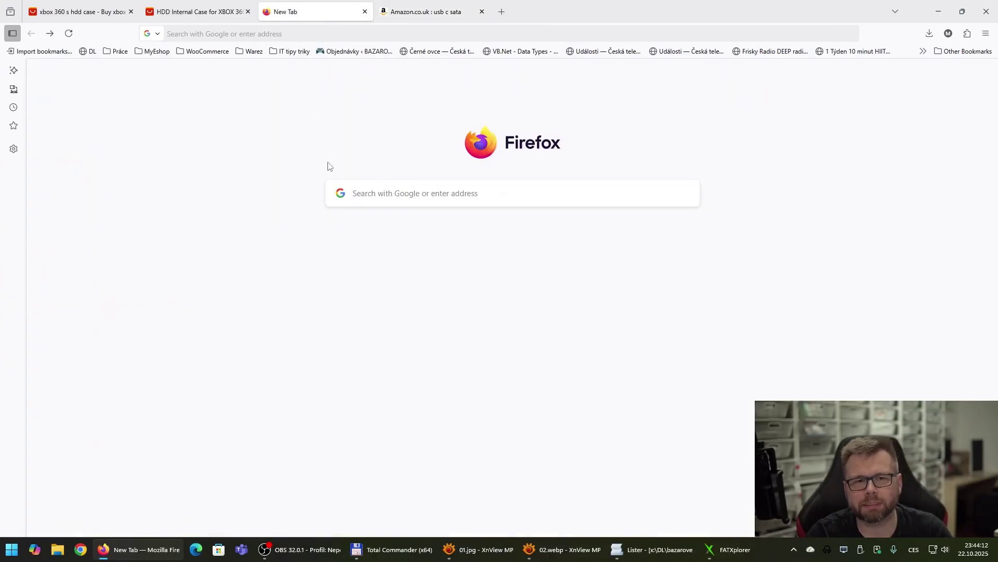
click(370, 193)
text(fatxpl)
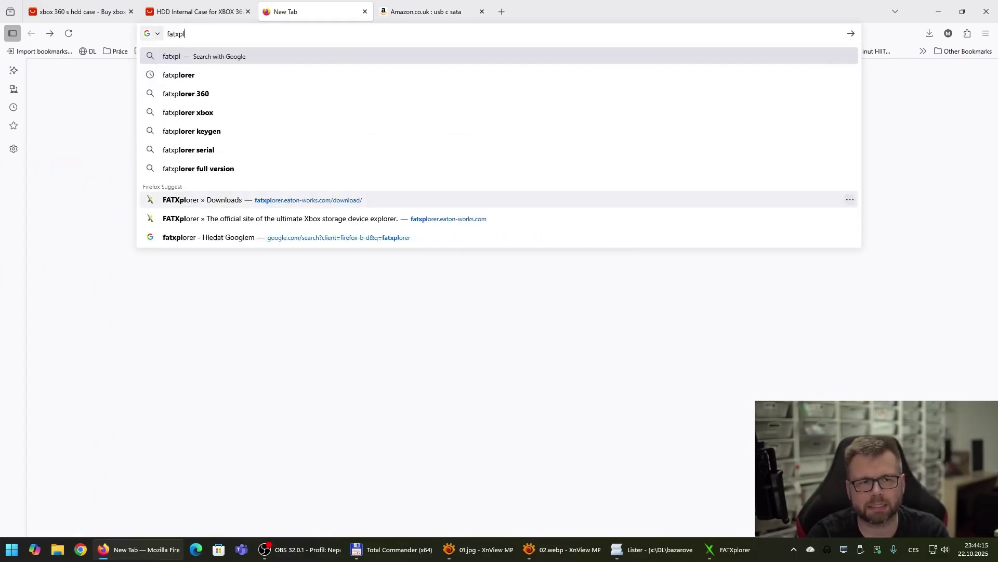
text(orer)
key(Return)
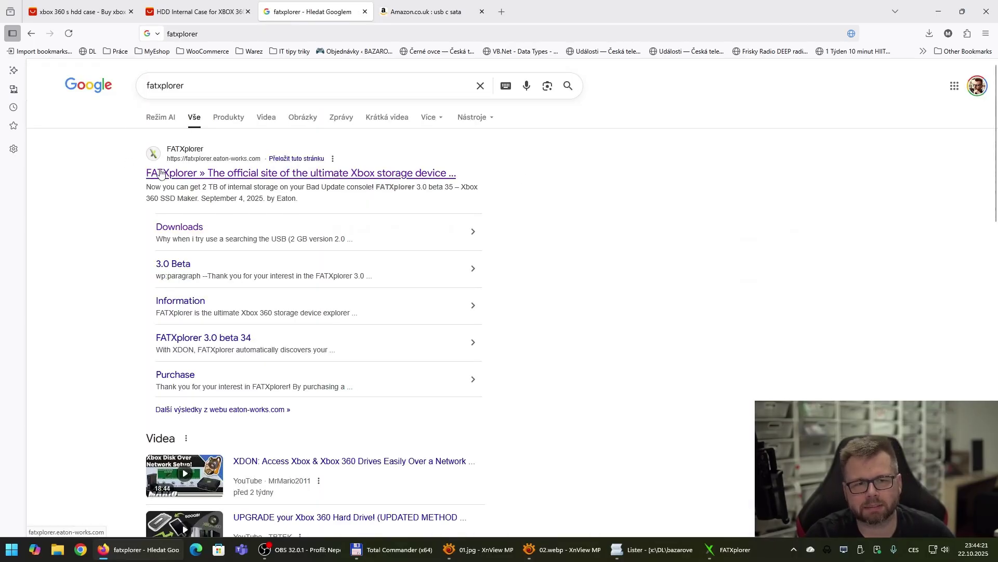
Step: Open the official FATXplorer site's Downloads page and read the Beta Version 3.0 description
click(259, 175)
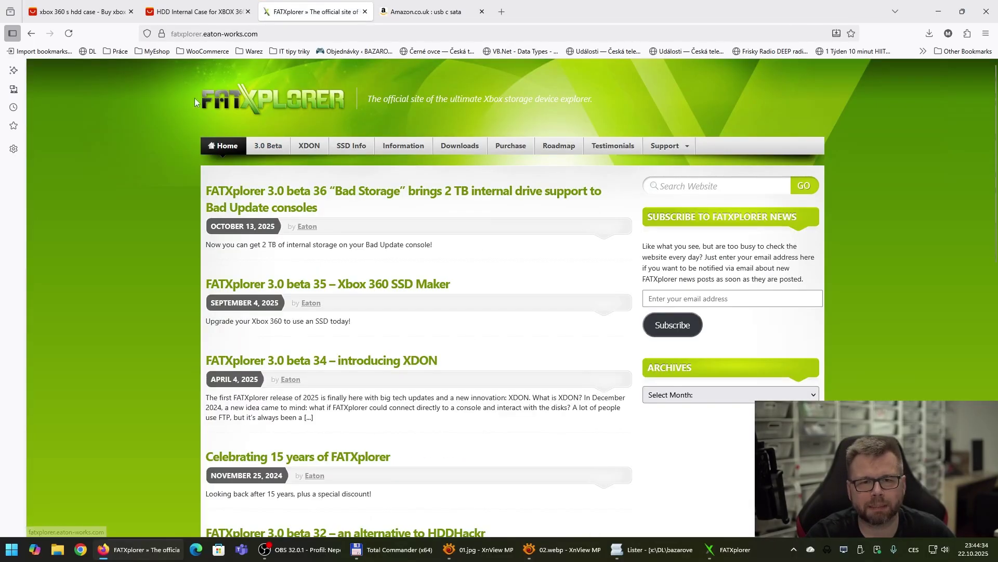
click(454, 146)
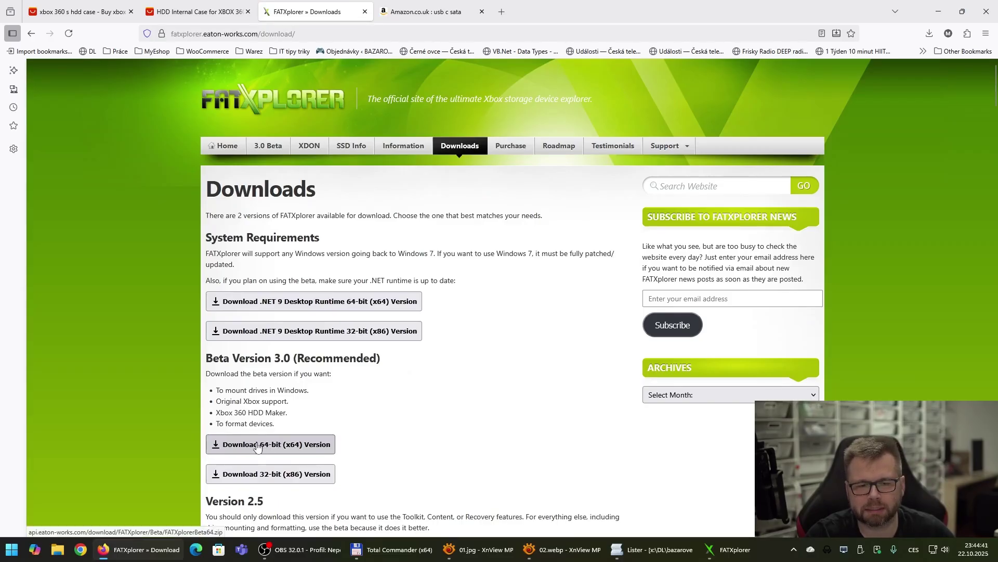
drag(676, 416, 356, 358)
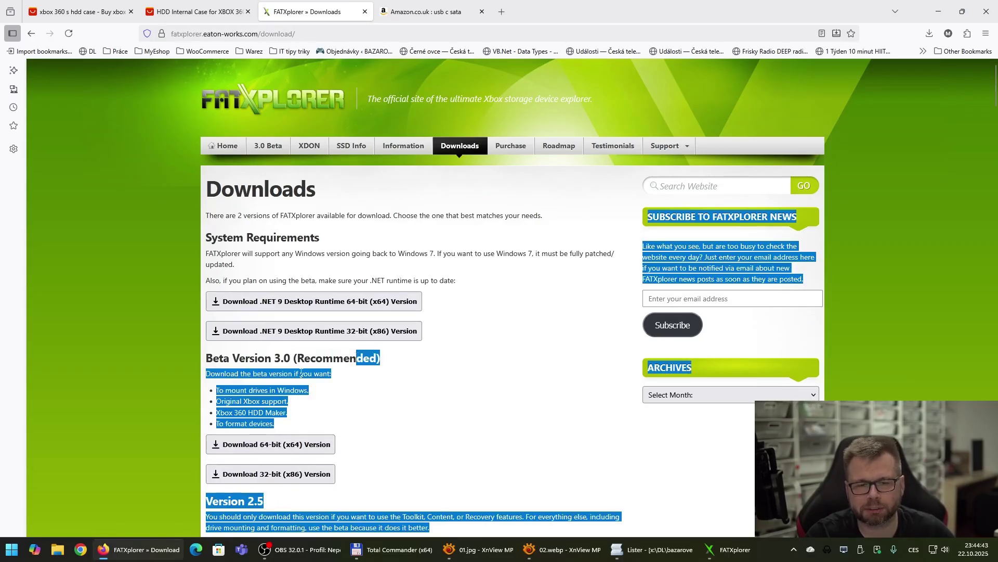
drag(281, 358, 356, 358)
Step: Download the 64-bit beta and run FATXplorer.exe from the FATXplorer folder inside FATXplorerBeta64.zip
click(270, 444)
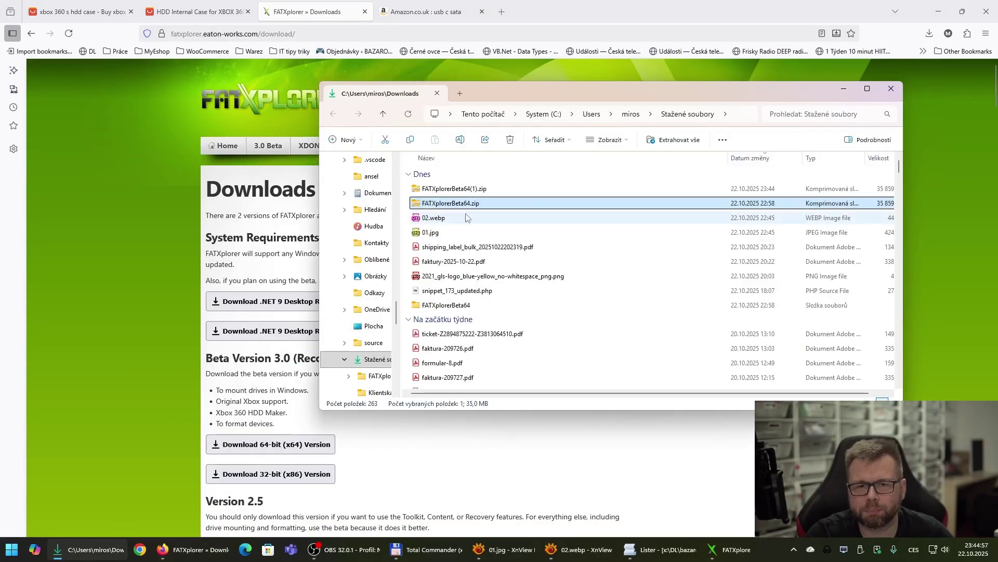
double_click(471, 204)
double_click(447, 170)
scroll(458, 224, down, 3)
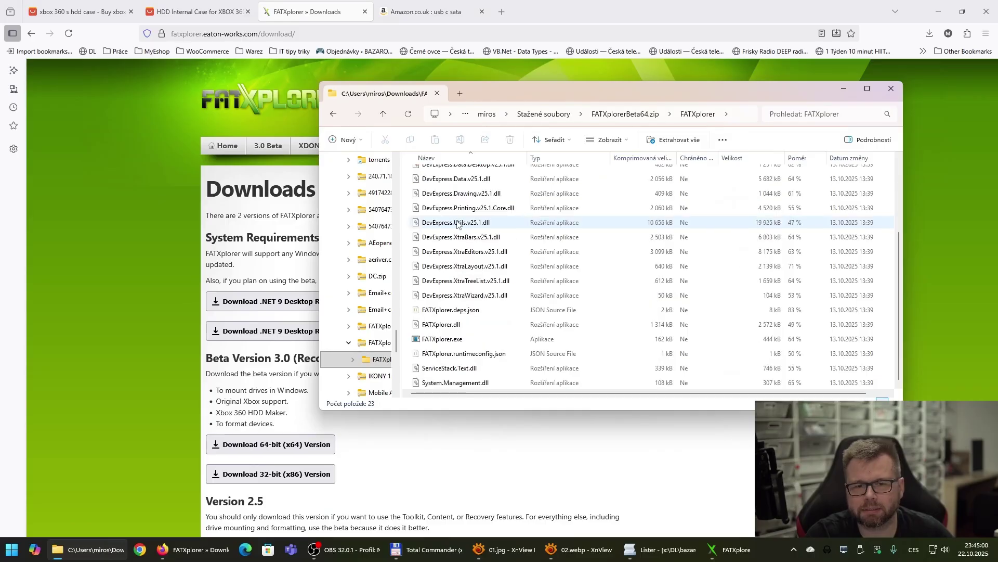
double_click(442, 338)
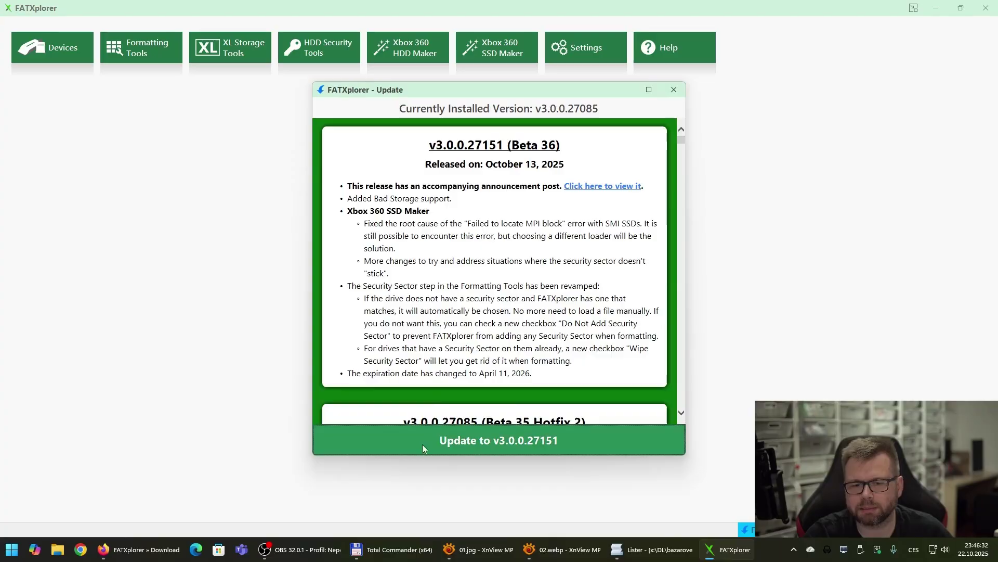
Step: Accept the FATXplorer update to v3.0.0.27151
click(553, 433)
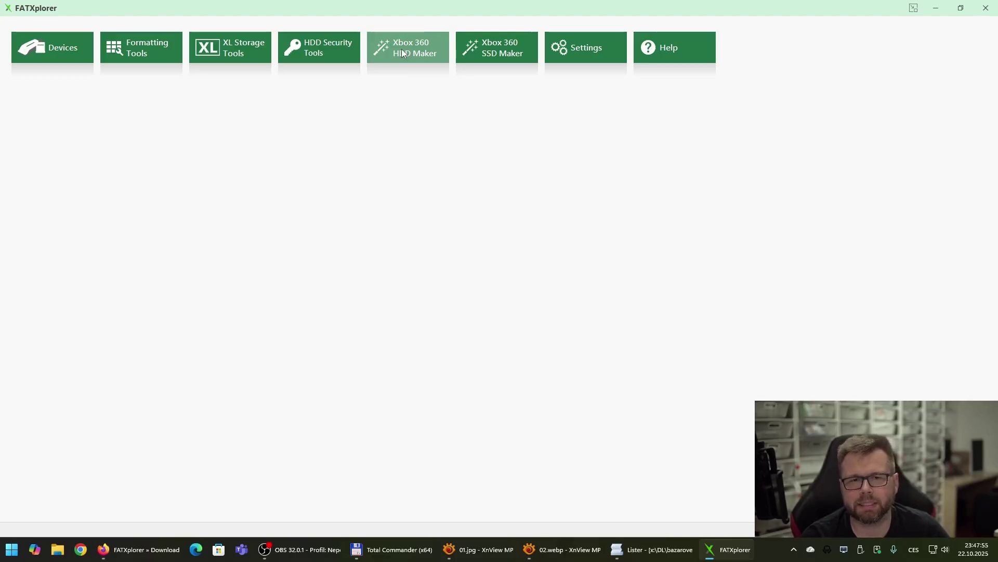
Step: Open the Xbox 360 HDD Maker and select the ASMT 2115 USB Device (PHYSICALDRIVE3)
click(404, 53)
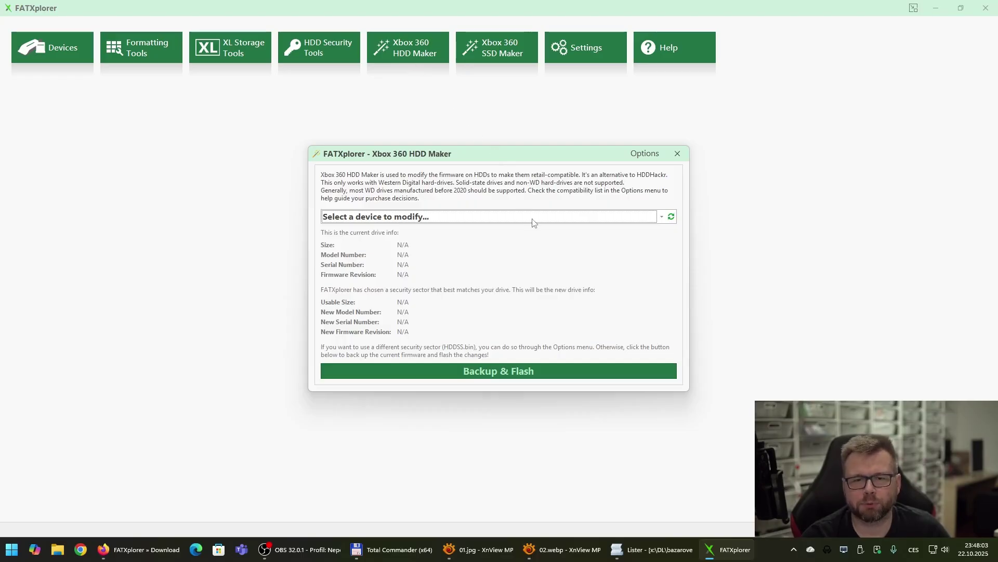
click(534, 223)
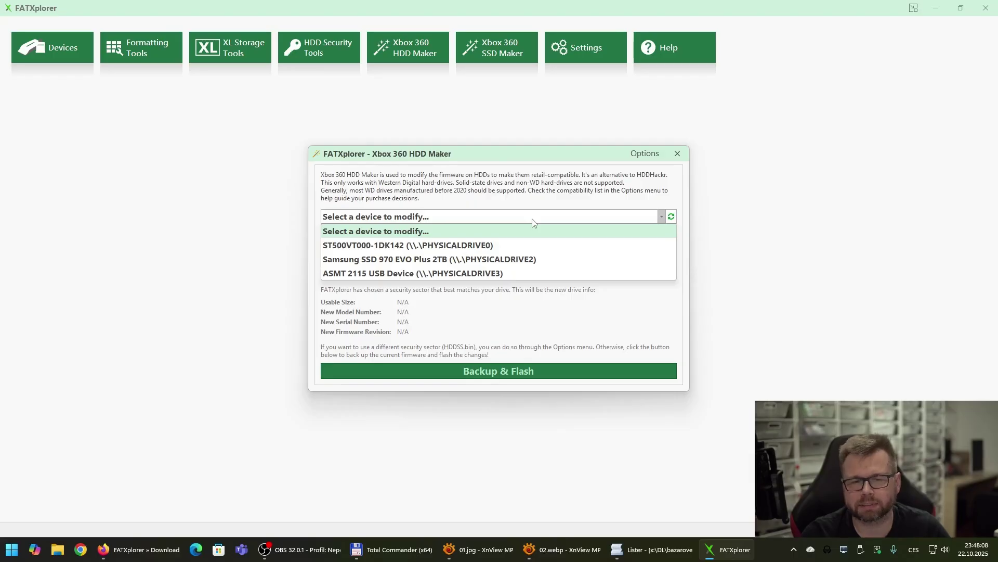
click(465, 274)
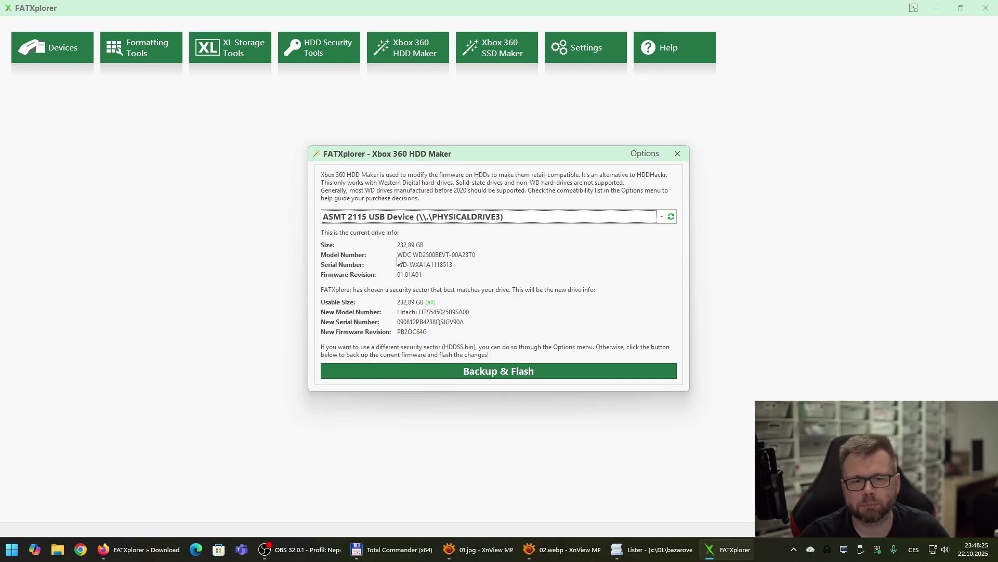
click(419, 217)
click(421, 275)
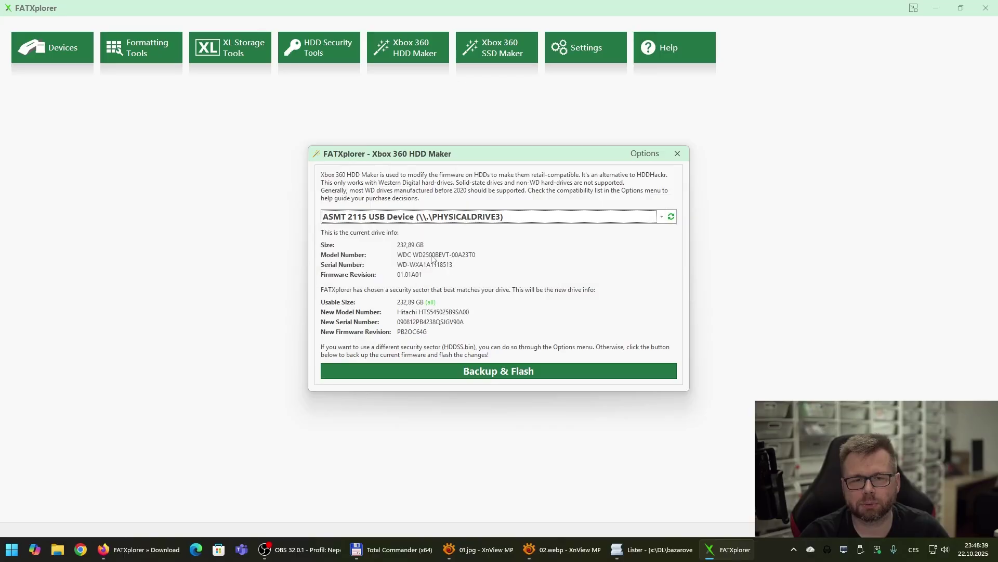
Step: Start Backup & Flash and confirm the ready-to-flash notice about saving UNDO.bin
click(493, 371)
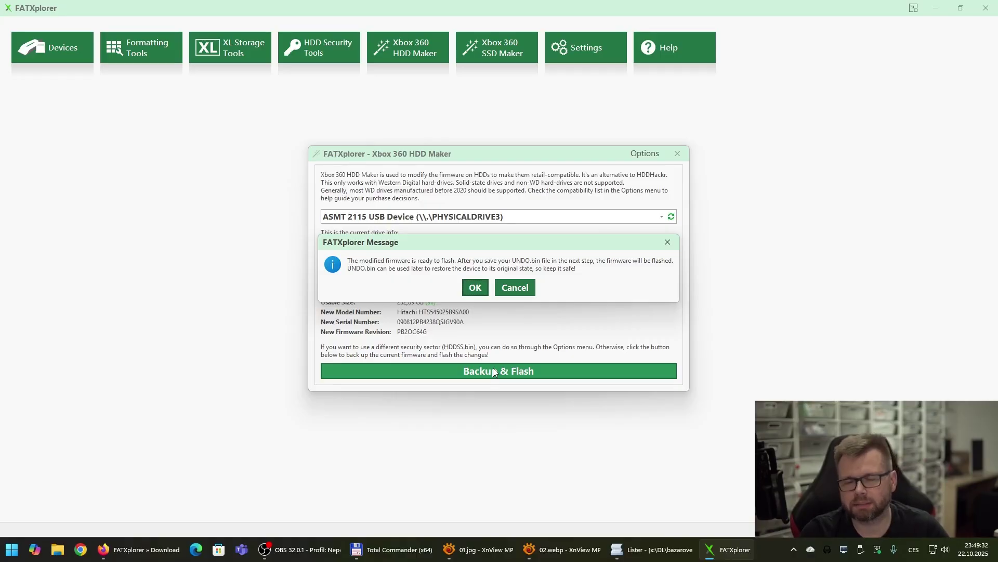
click(478, 291)
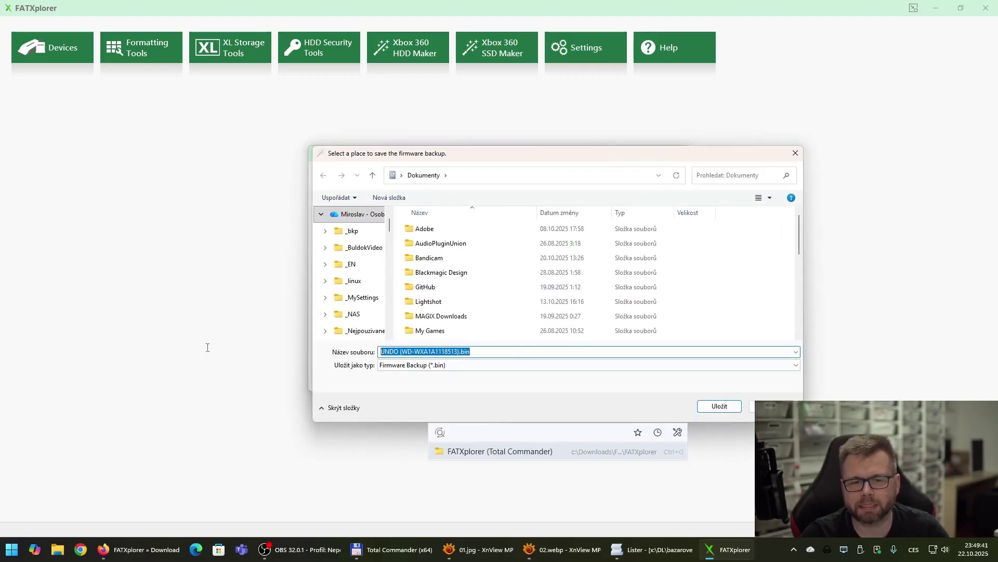
Step: Save the original firmware backup .bin, letting the flash complete successfully
click(718, 407)
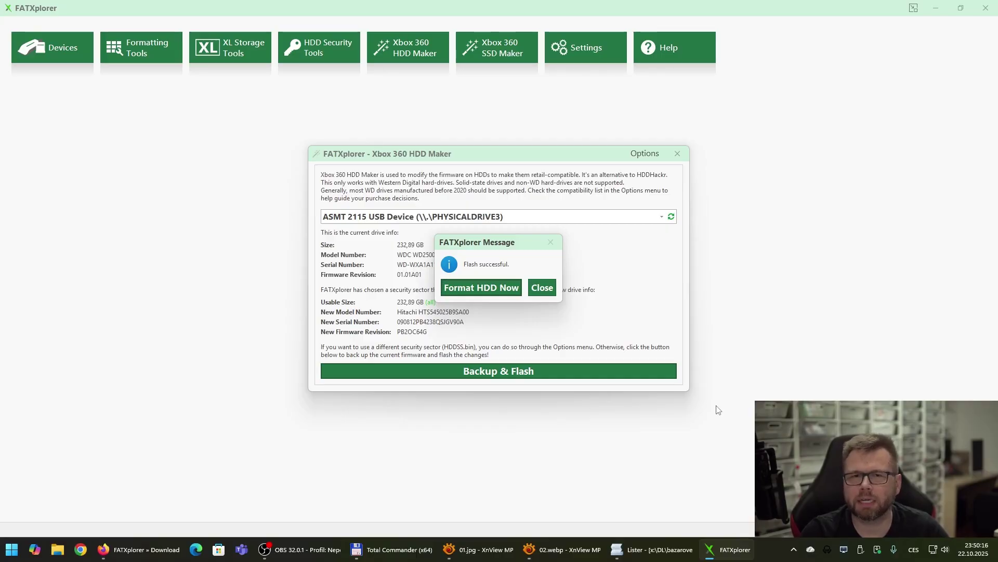
Step: Start formatting the ASMT 2115 USB Device and advance to the Security Sector page
click(476, 292)
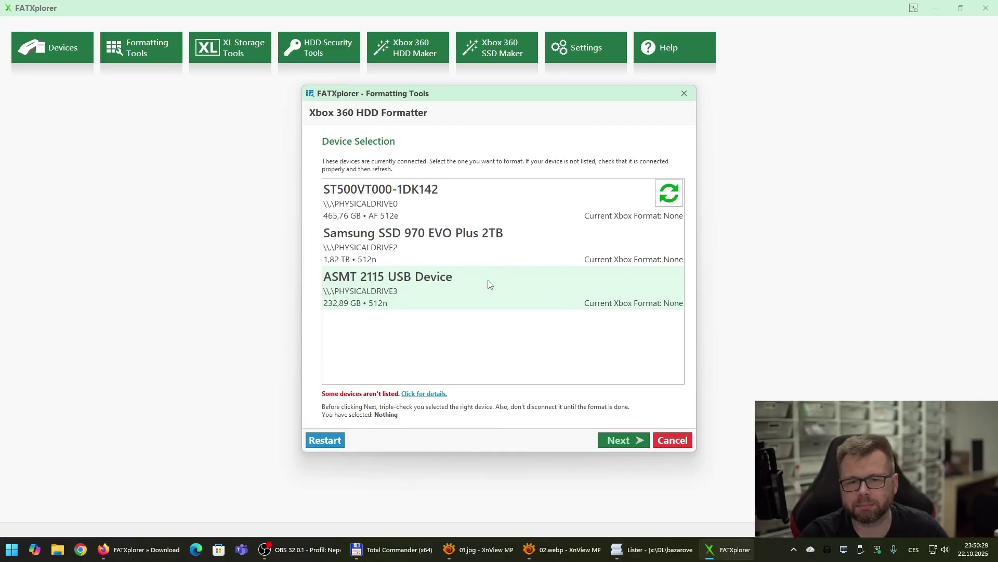
click(550, 295)
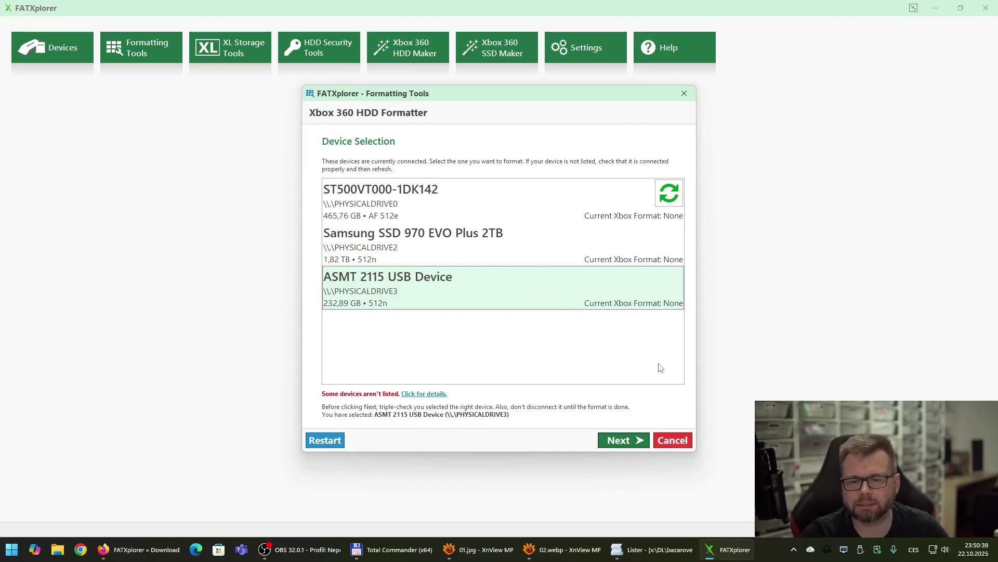
click(633, 441)
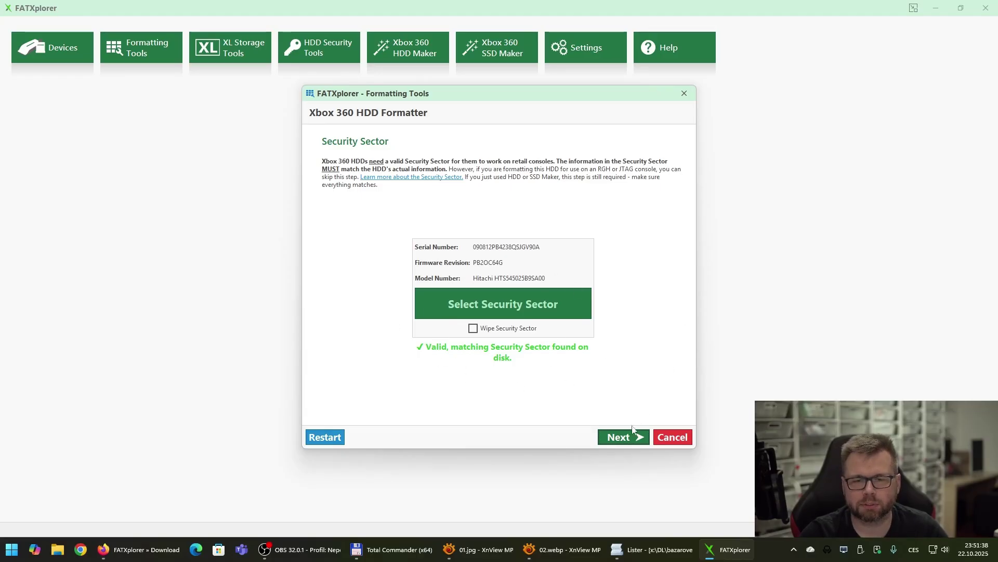
Step: Keep the recommended partitions (228,12 GB Content) and name the drive '250GB HDD'
click(620, 435)
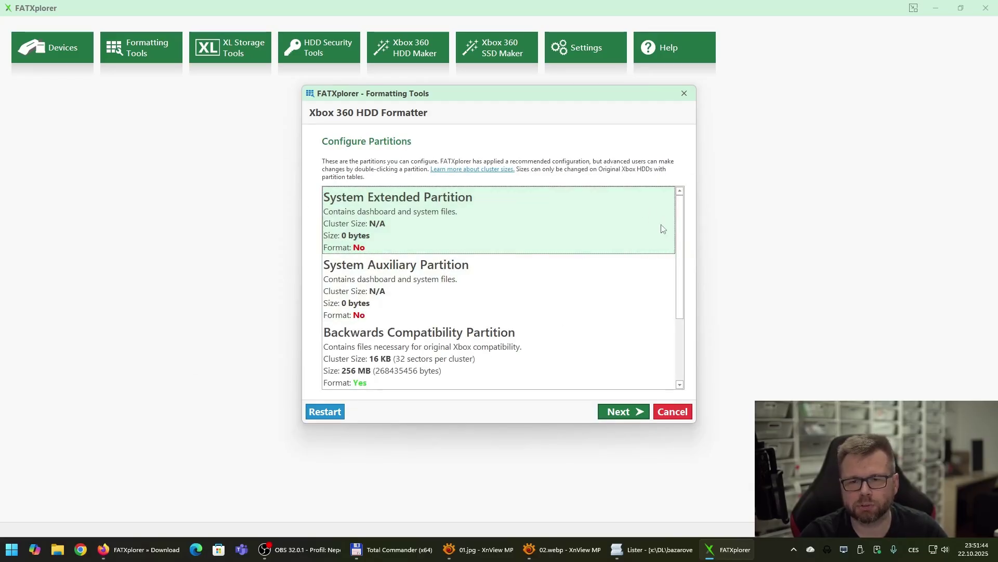
scroll(633, 210, down, 1)
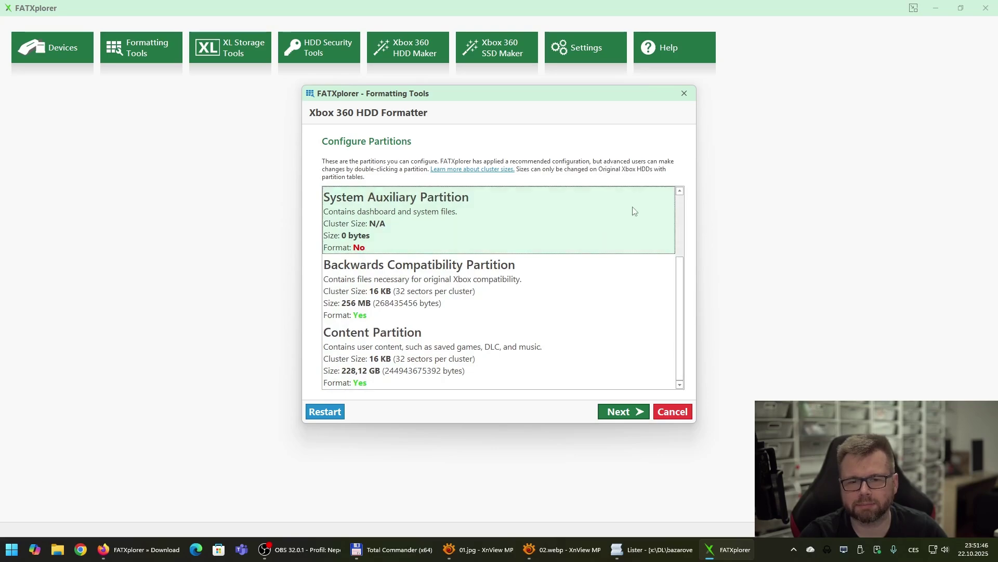
click(641, 417)
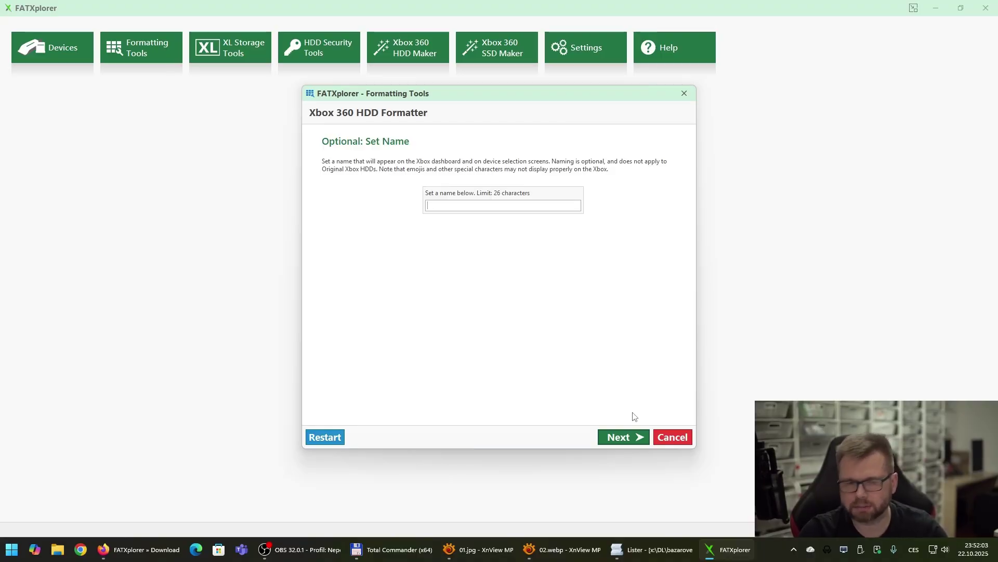
text(250G)
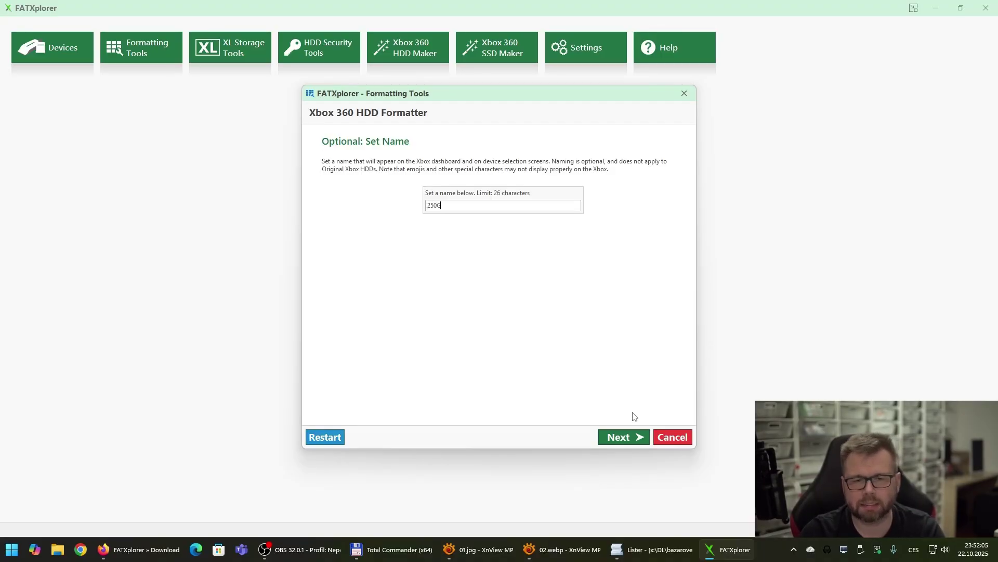
text(B HDD)
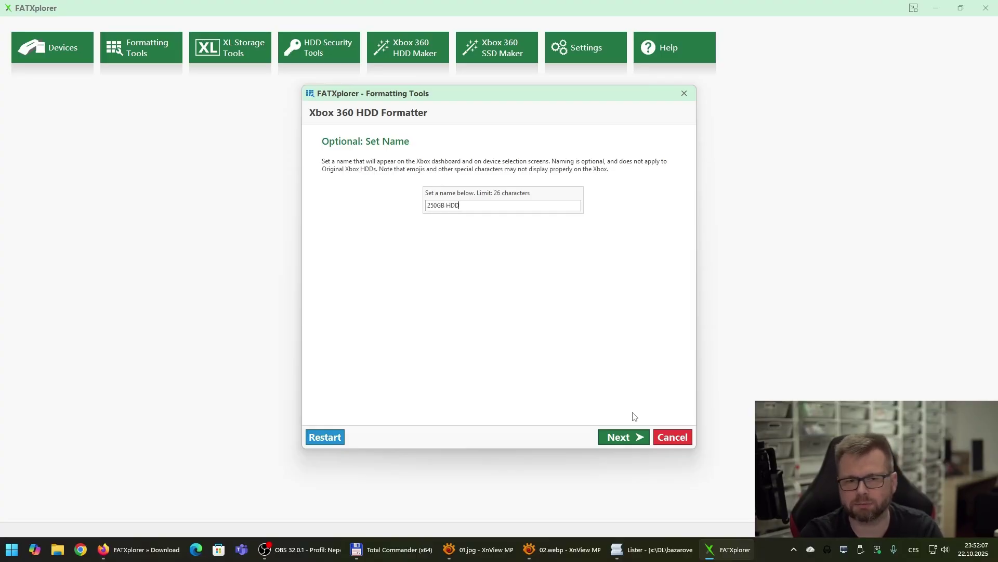
Step: Skip preloading, review and format the drive as the '250GB HDD' Xbox 360 HDD, confirming success
drag(460, 205, 427, 205)
click(611, 437)
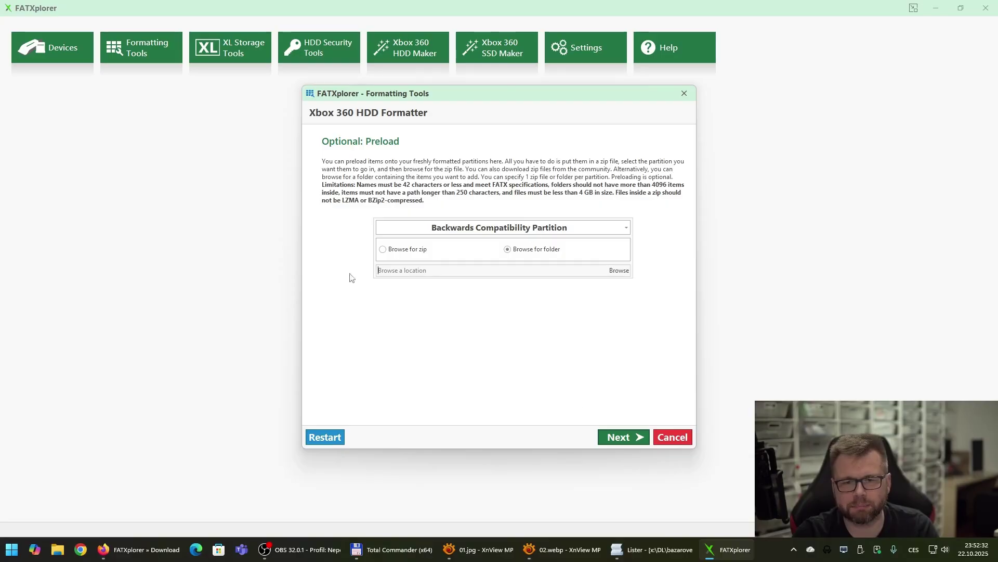
click(614, 438)
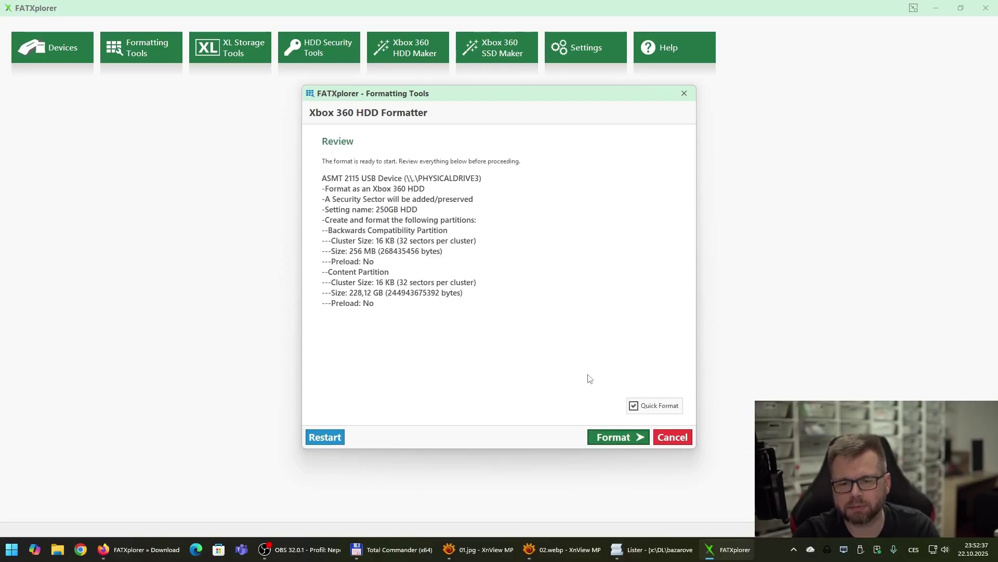
mouse_move(636, 412)
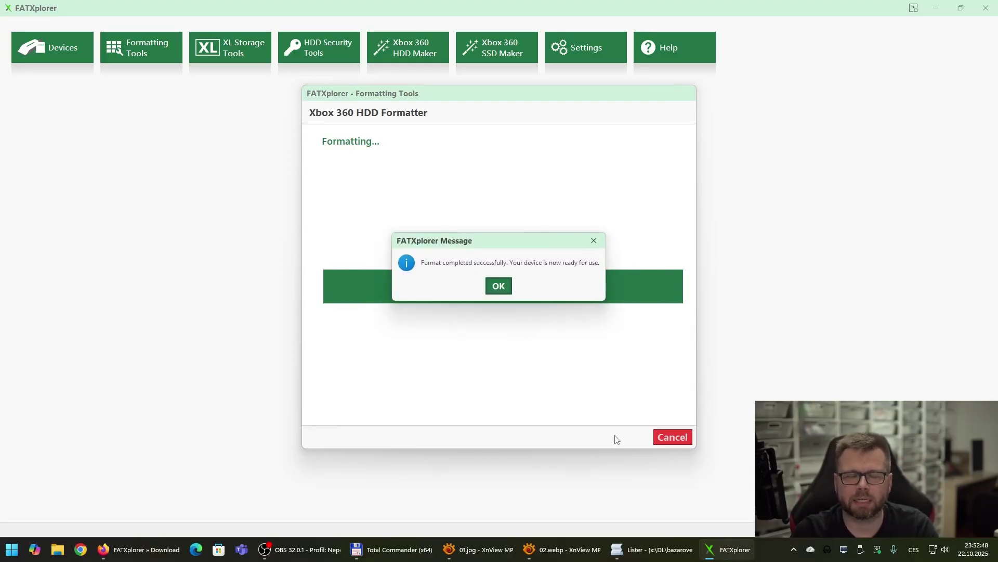
click(499, 287)
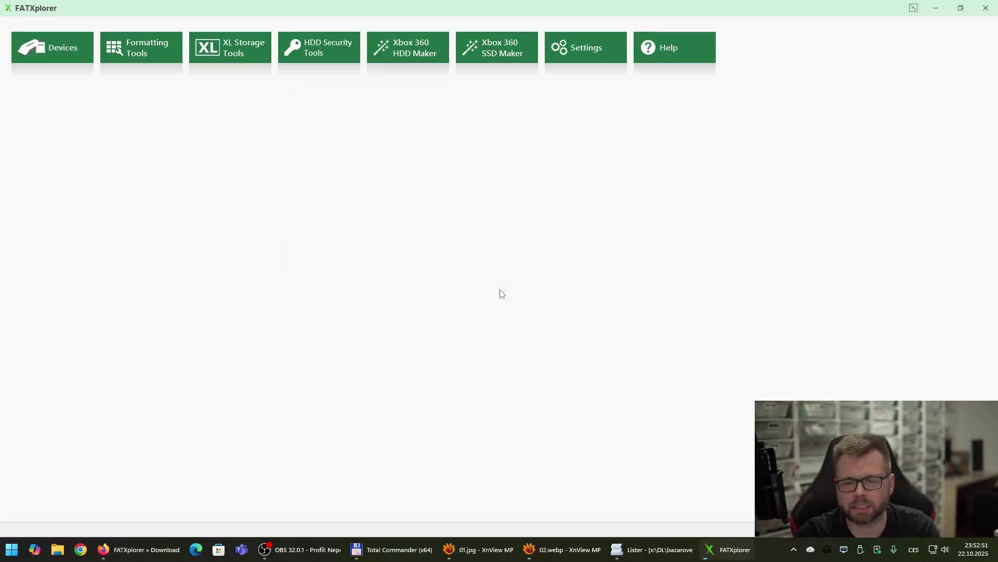
click(862, 550)
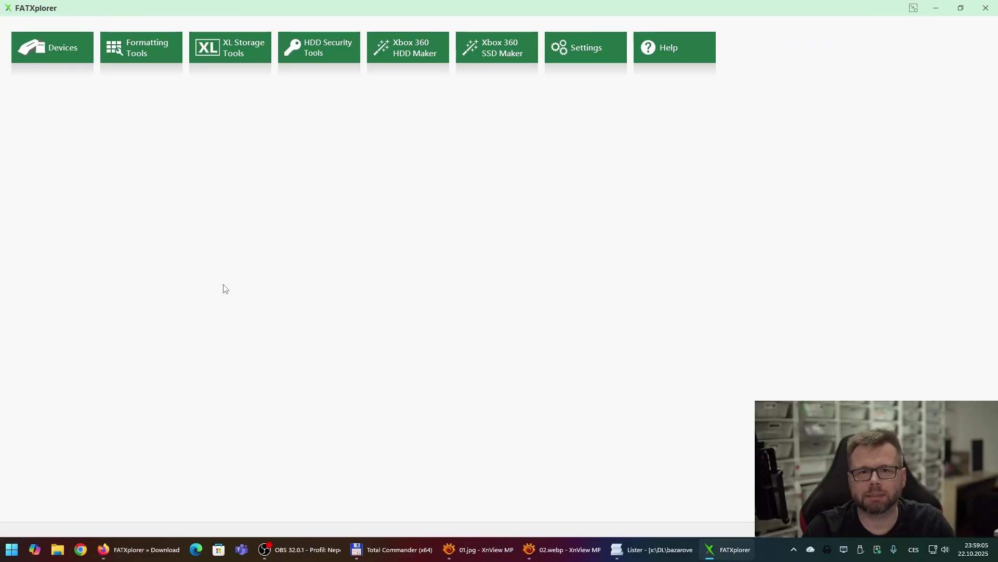
Step: In Xbox 360 HDD Maker, choose ASMT 2115 USB Device, accept the non-WD warning, and try Backup & Flash
click(411, 49)
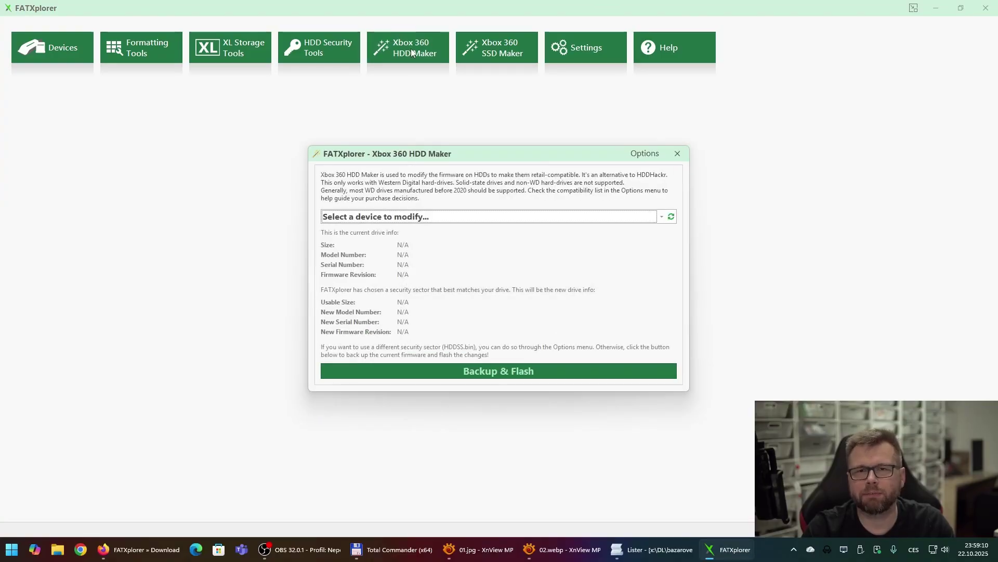
click(427, 218)
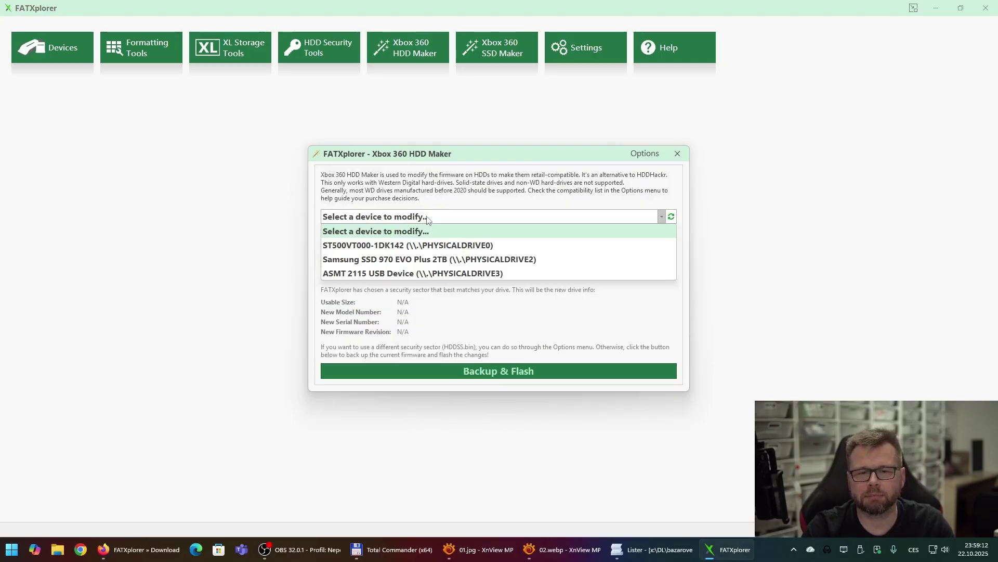
click(457, 273)
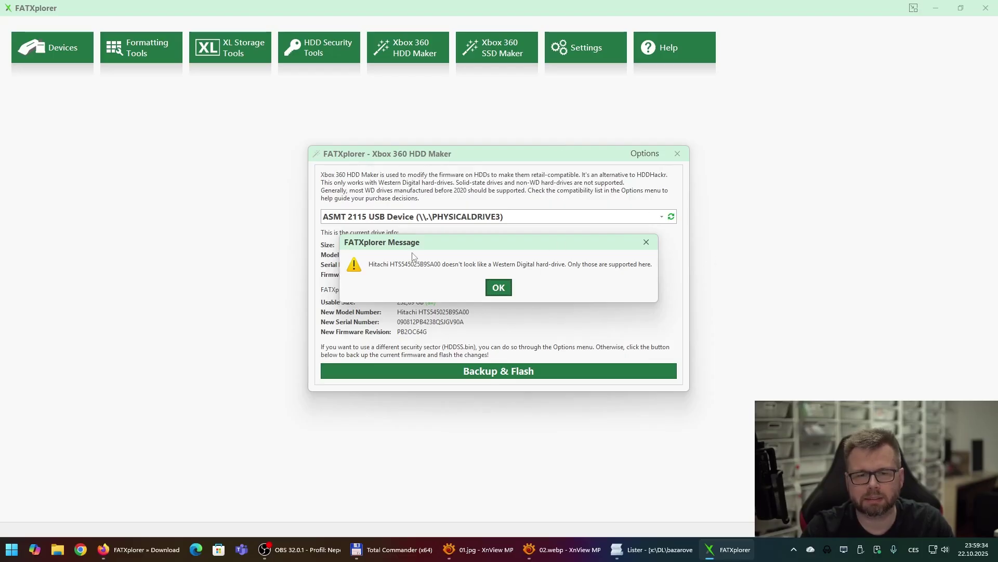
click(511, 289)
click(529, 371)
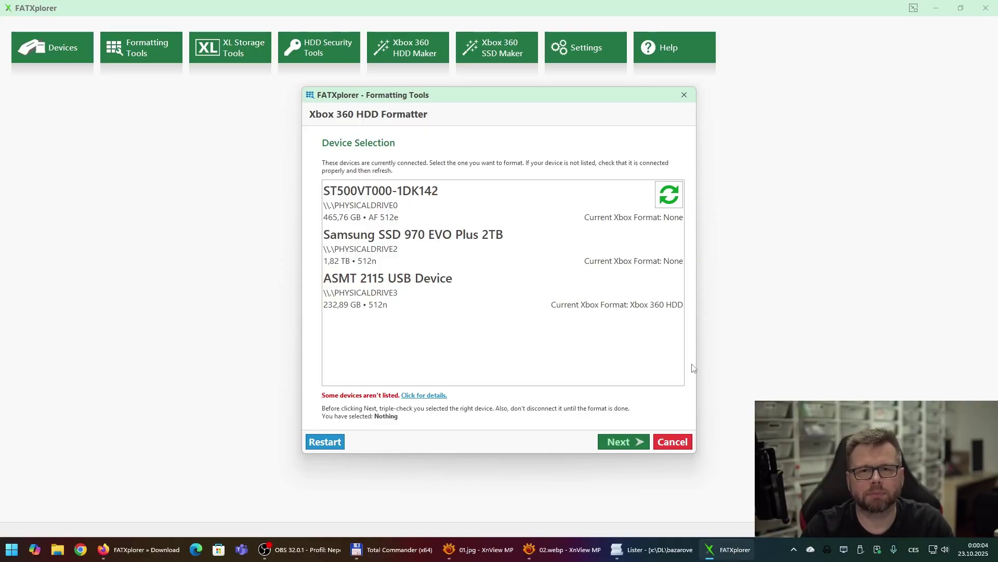
Step: Select ASMT 2115 USB Device as the drive to format and advance to the Security Sector step
click(472, 299)
click(627, 442)
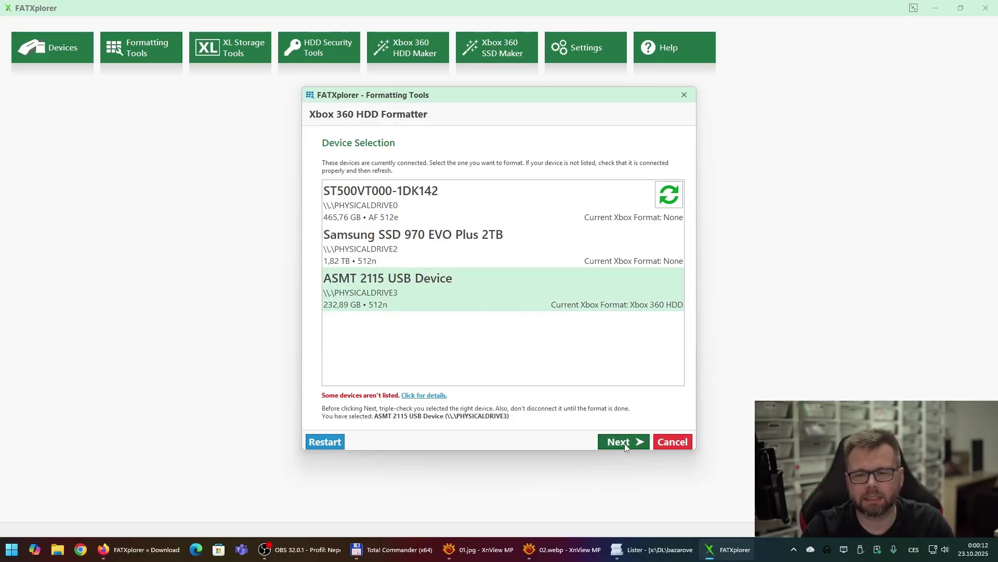